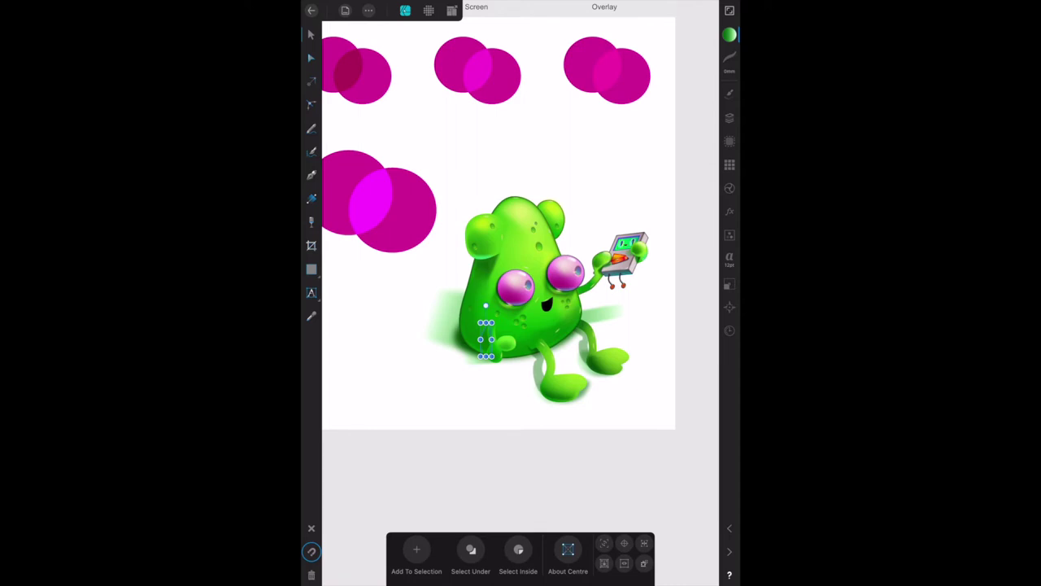
Show the layers list, scroll up to the Body group, and select its Arm Shadow layer.
left_click(729, 118)
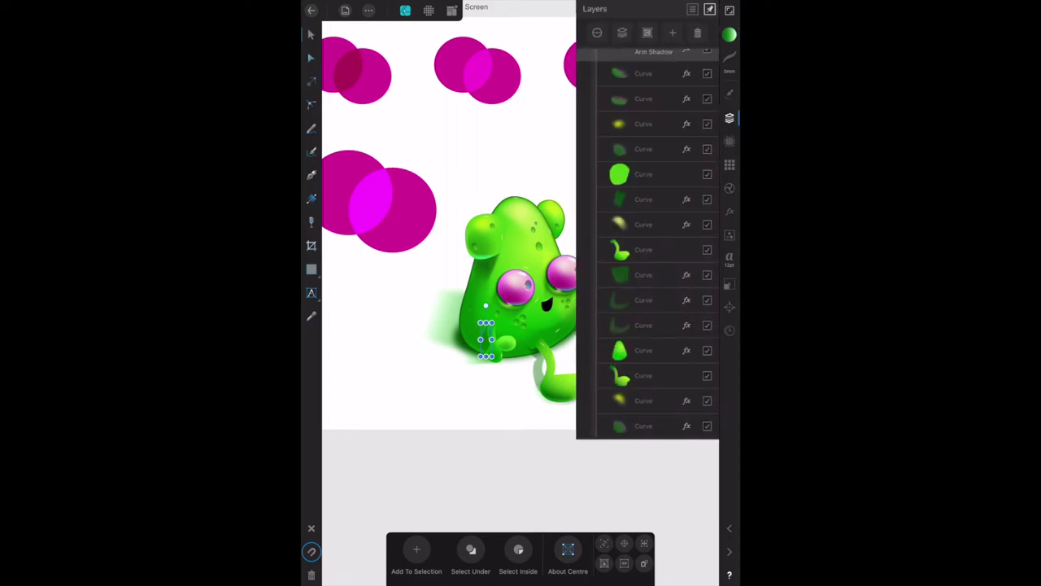
left_click_drag(661, 104, 669, 306)
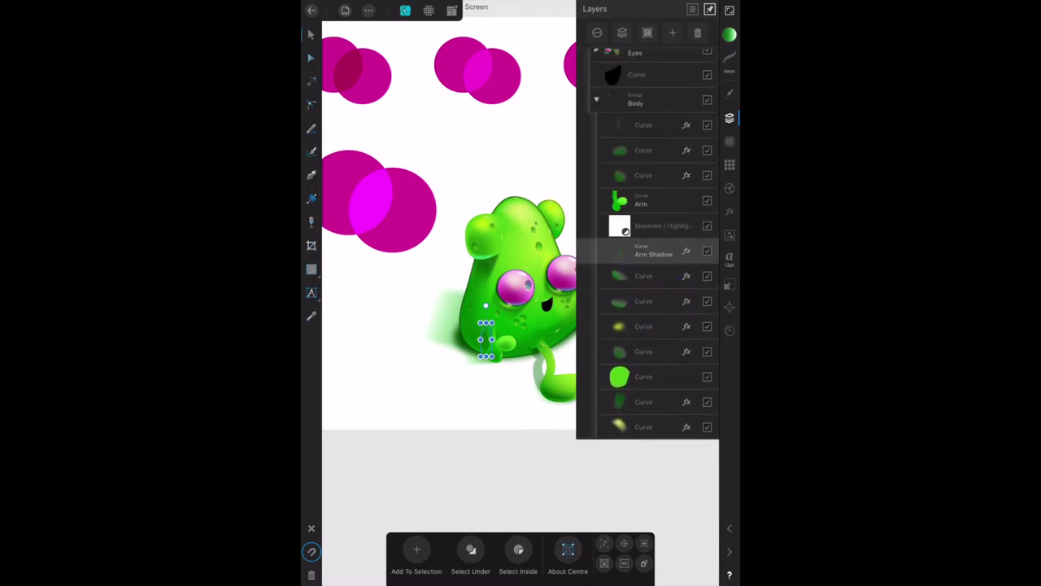
left_click(643, 99)
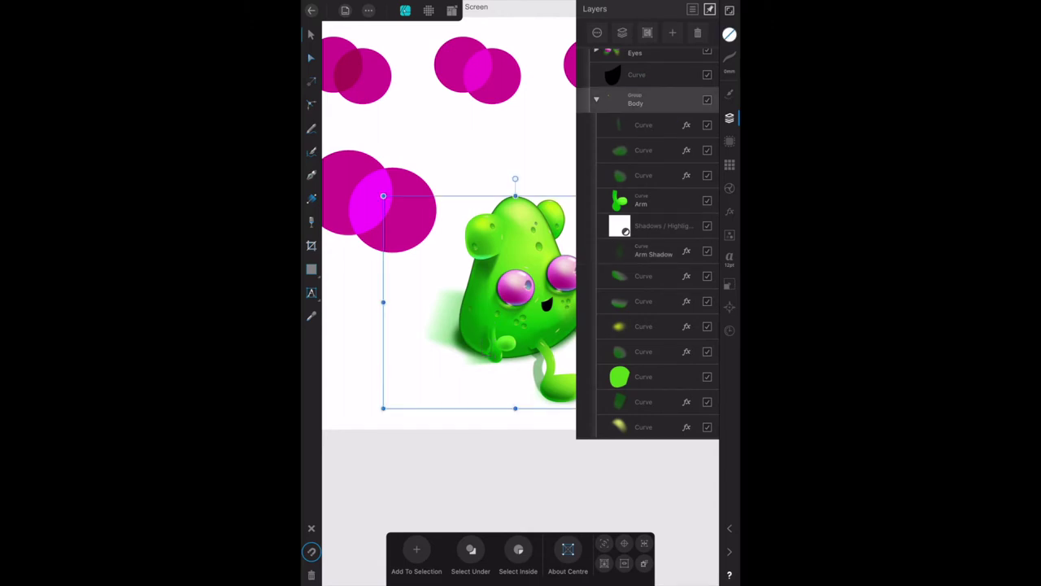
left_click(654, 252)
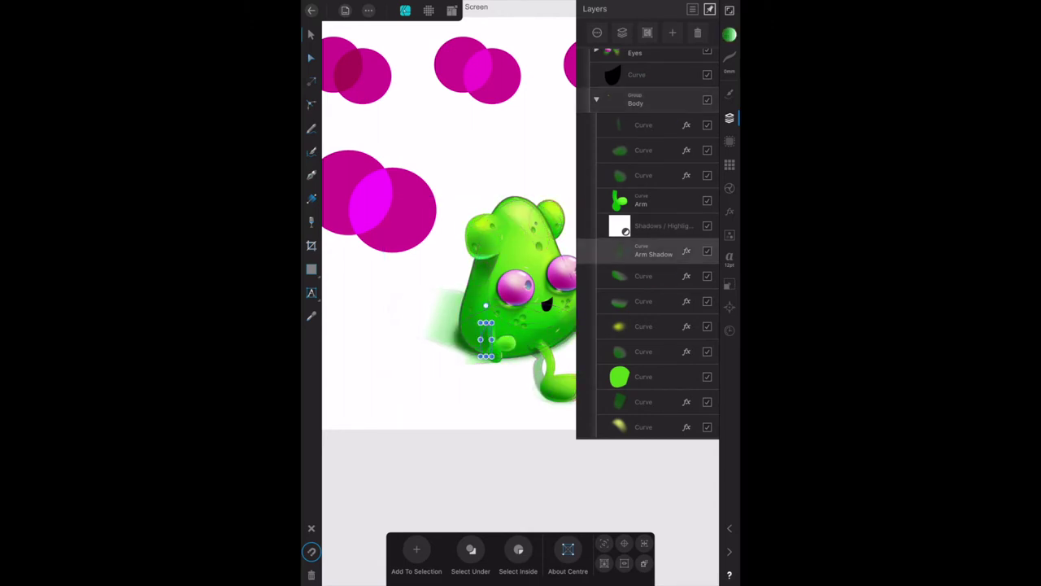
left_click(643, 99)
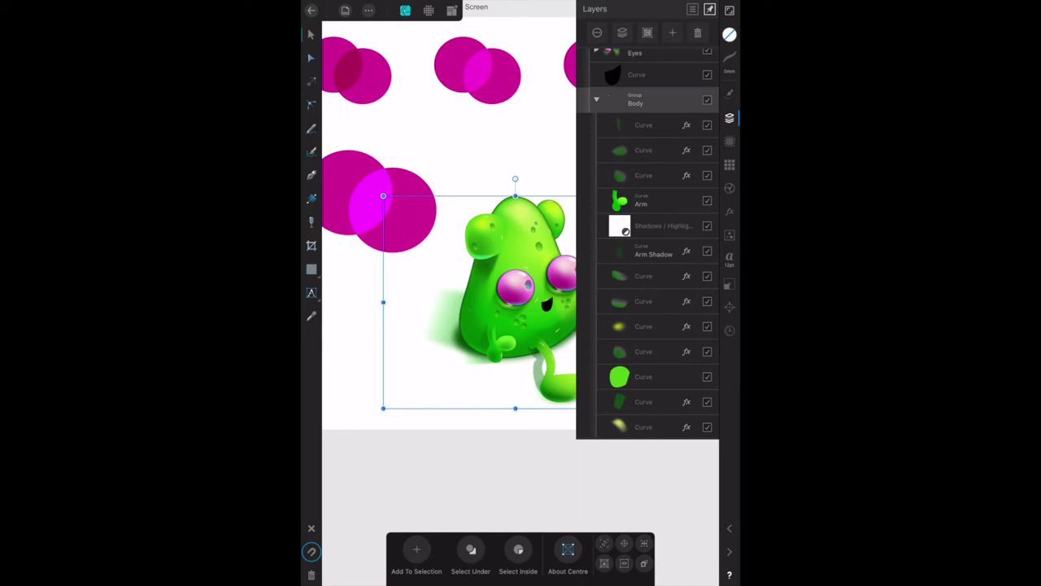
left_click(654, 252)
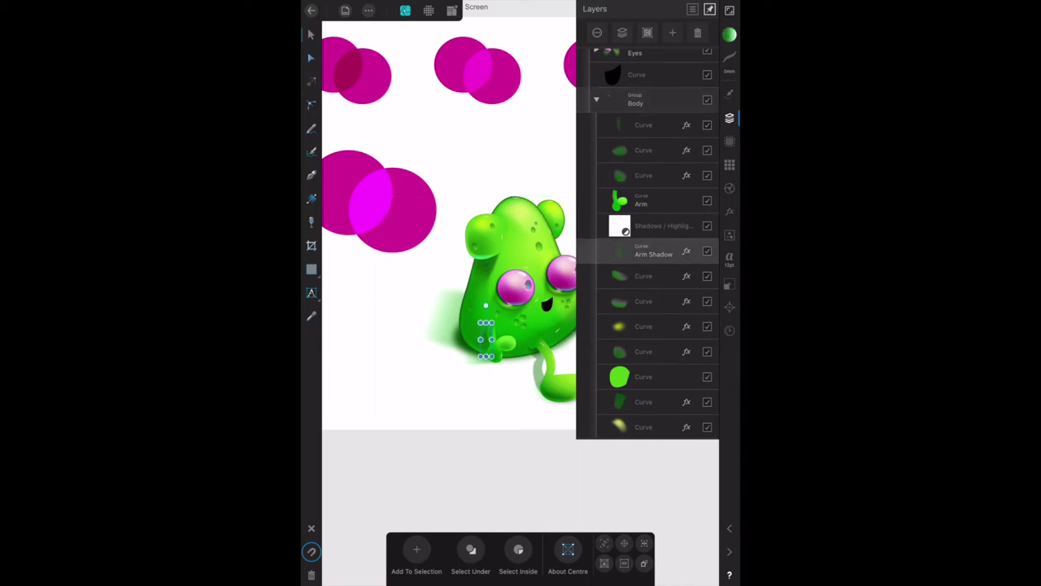
left_click(643, 99)
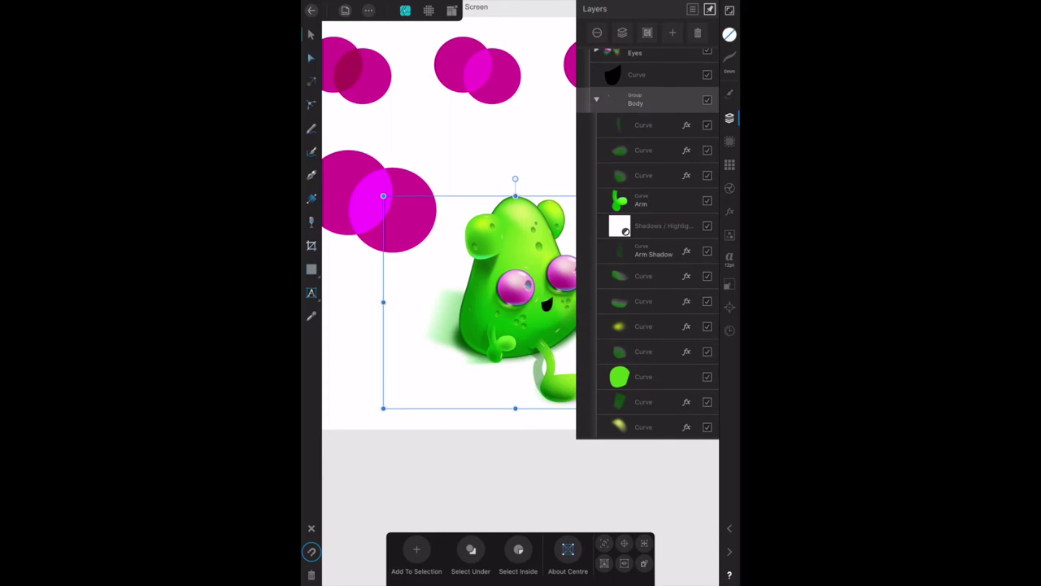
left_click(642, 252)
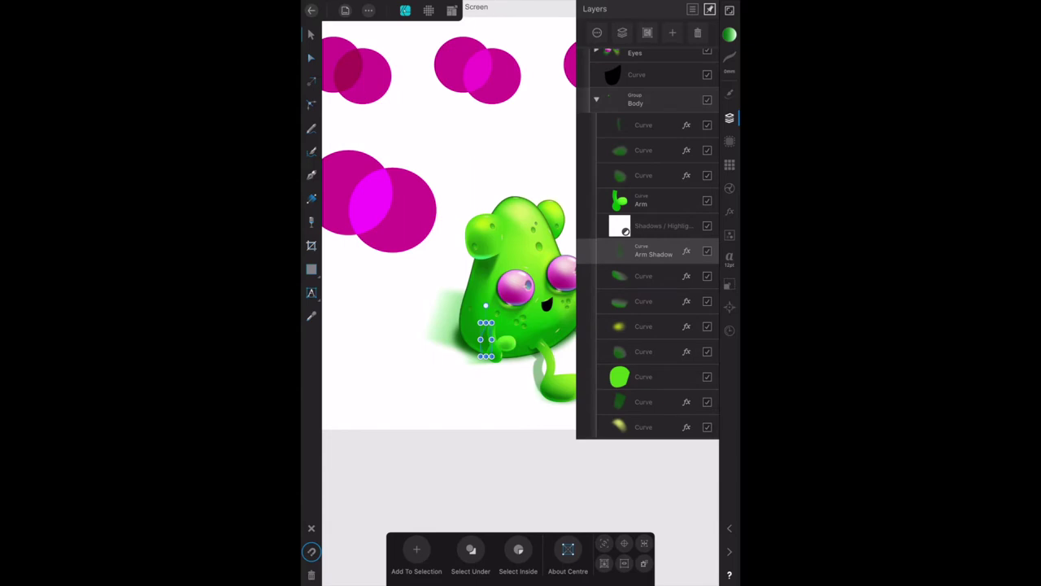
Keep Arm Shadow's blend mode at Multiply and raise its opacity from 22% to 100%.
left_click(653, 252)
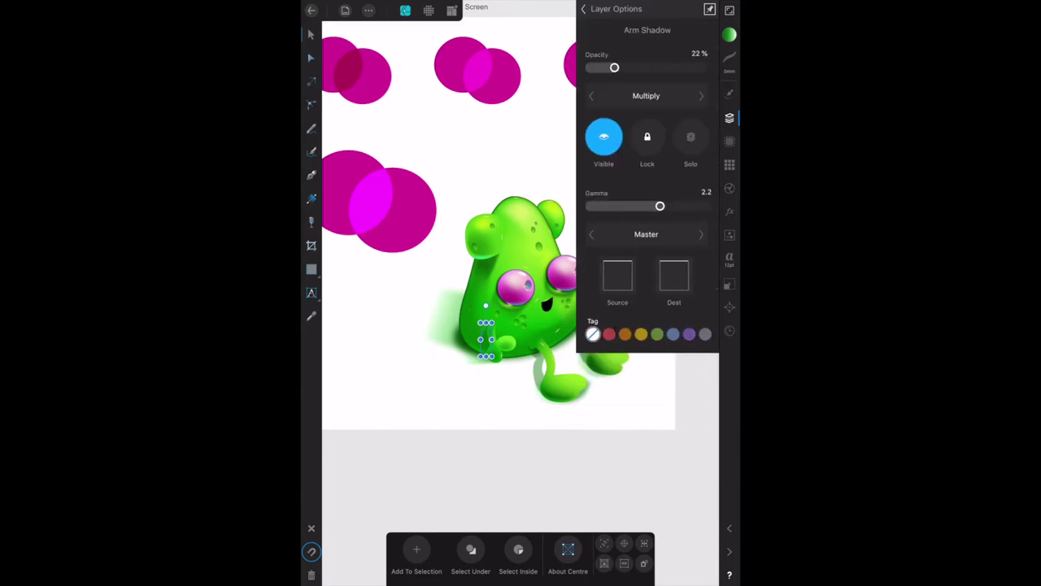
left_click(583, 9)
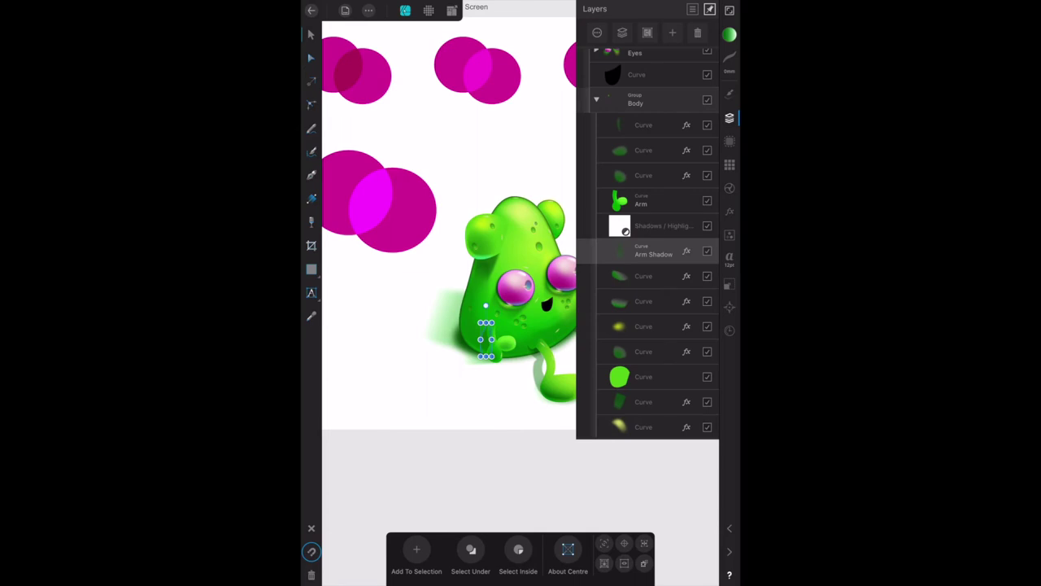
left_click(654, 250)
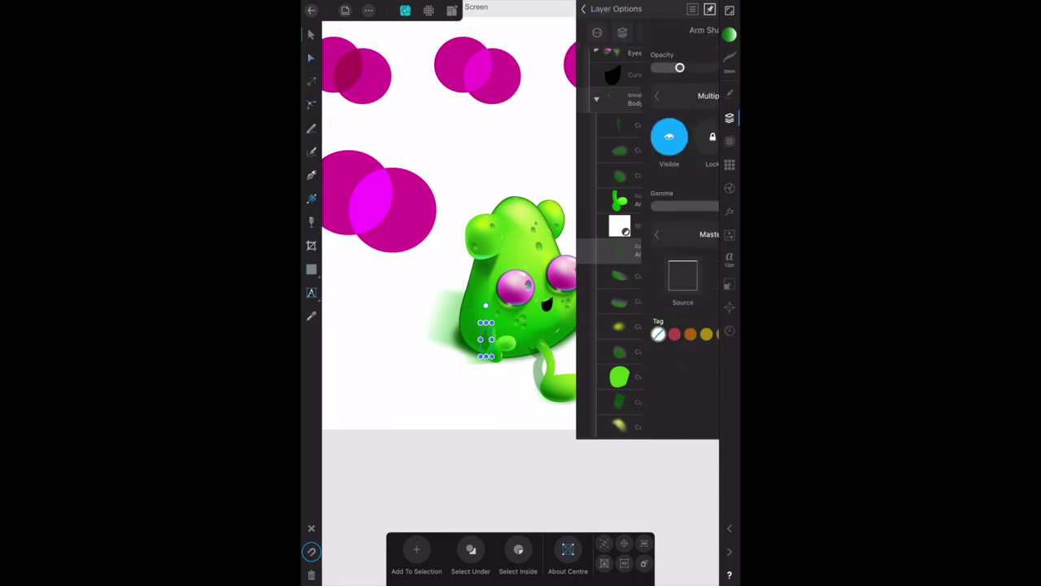
left_click(646, 95)
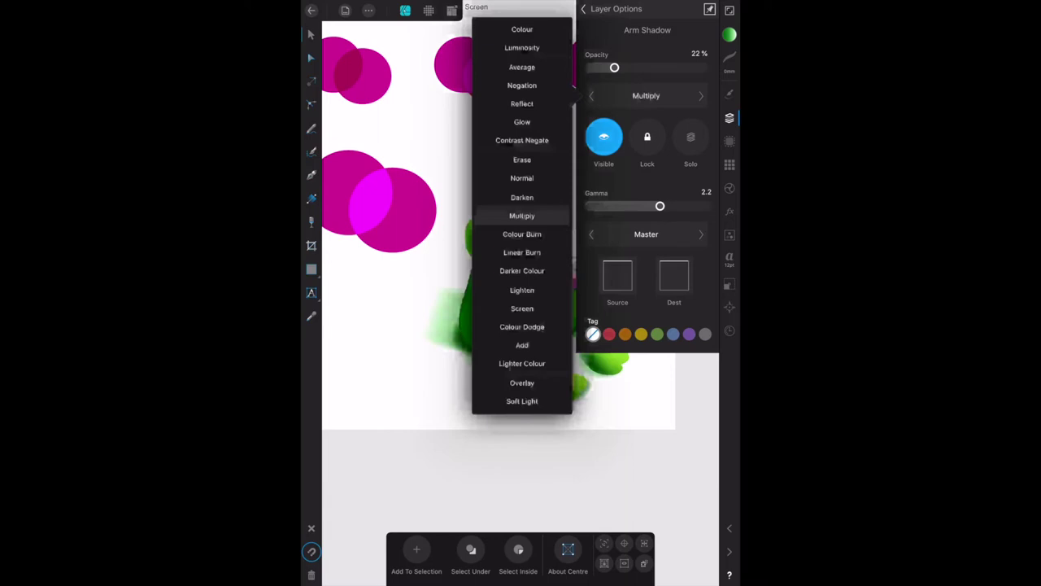
left_click(522, 215)
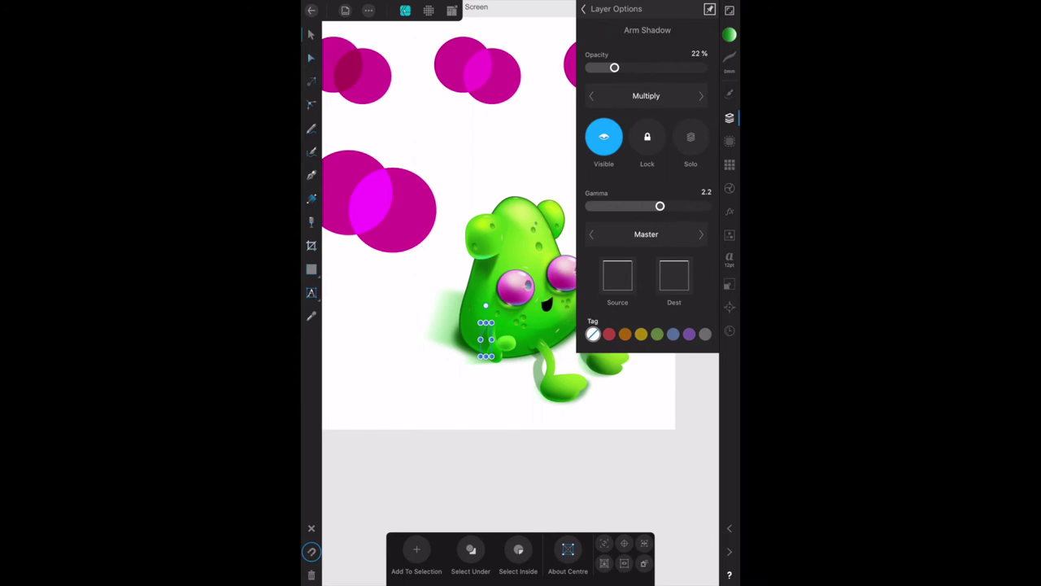
left_click_drag(614, 68, 703, 68)
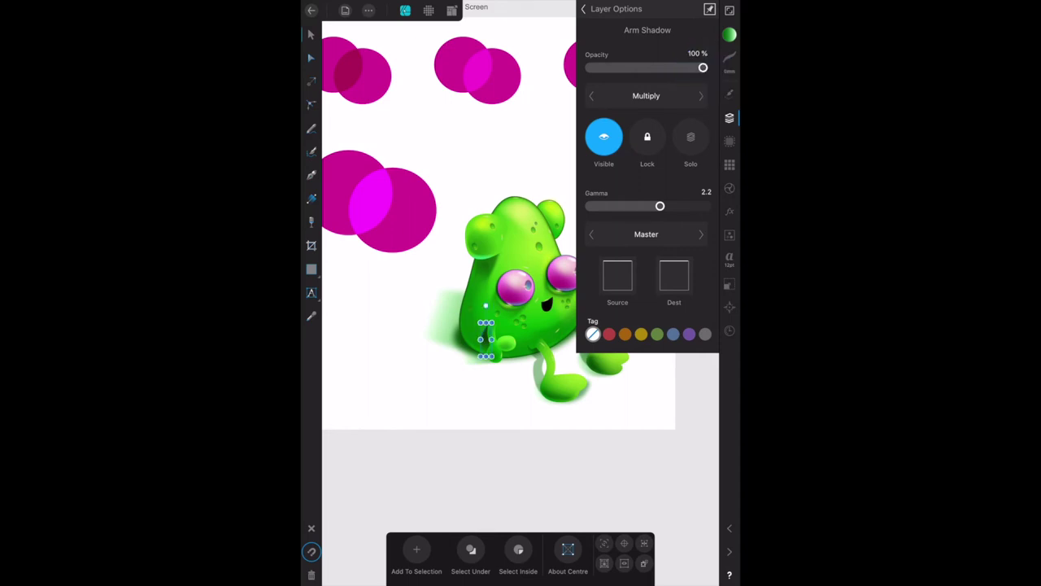
left_click(730, 118)
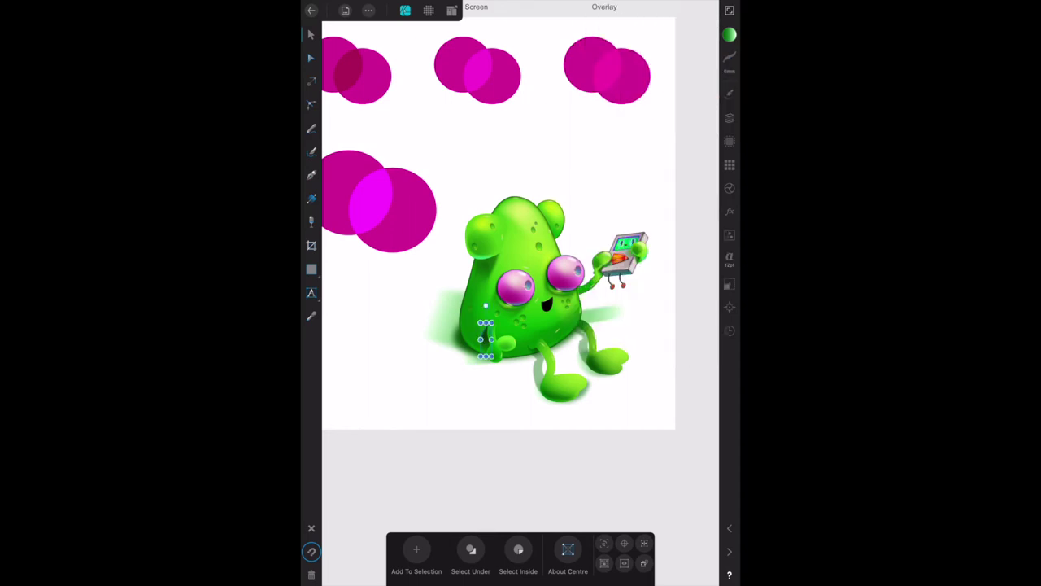
Reopen the Arm Shadow layer's options and confirm its blend mode remains Multiply.
left_click(687, 188)
left_click(730, 118)
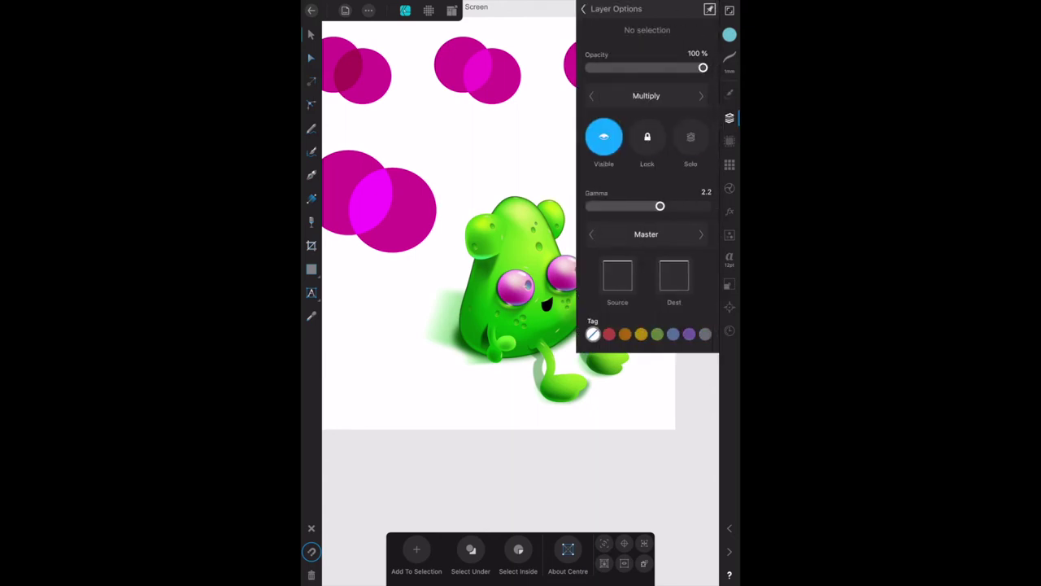
left_click(592, 332)
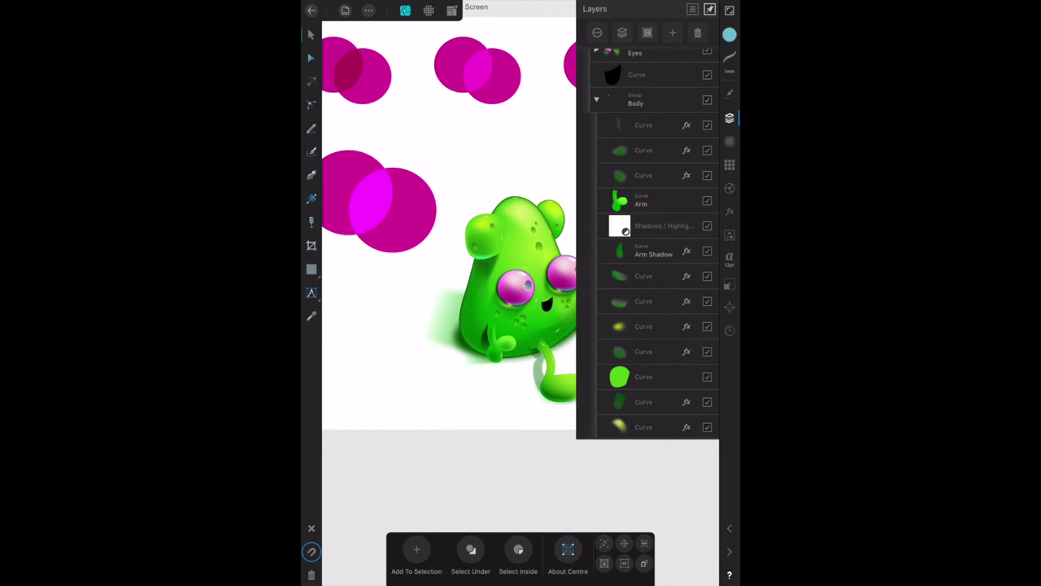
left_click(654, 252)
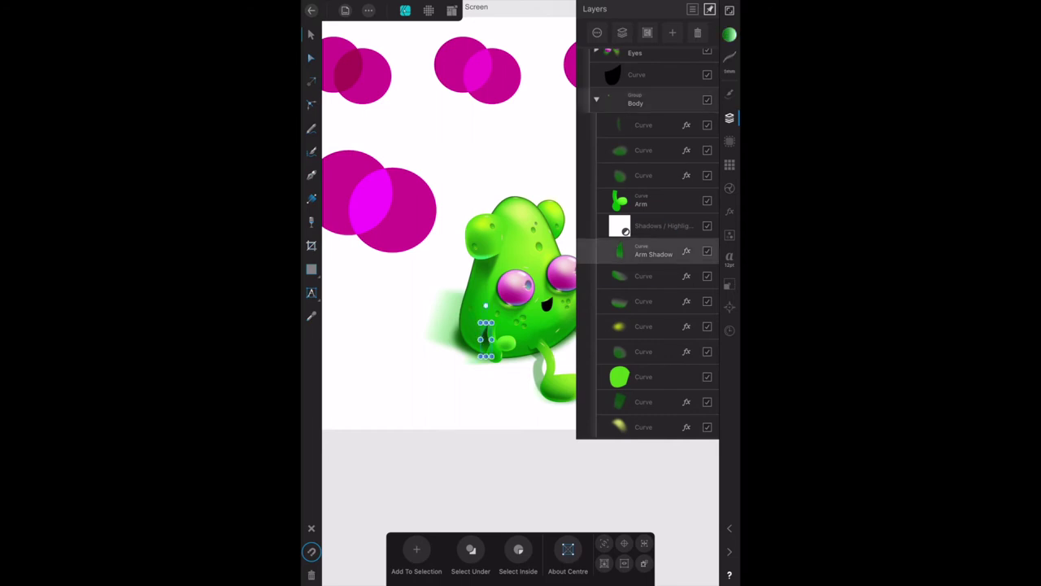
left_click(653, 253)
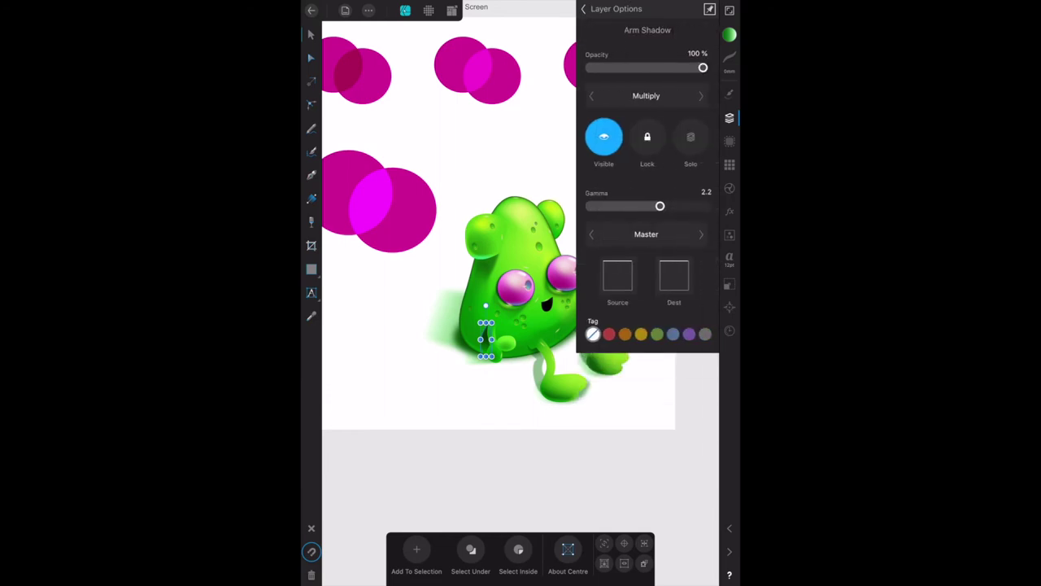
left_click(646, 95)
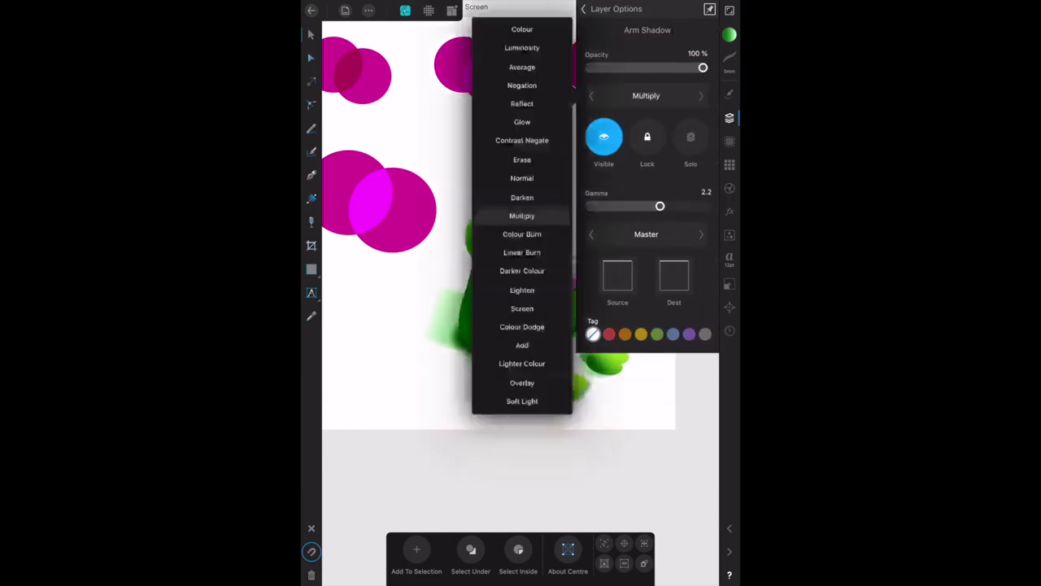
left_click(646, 95)
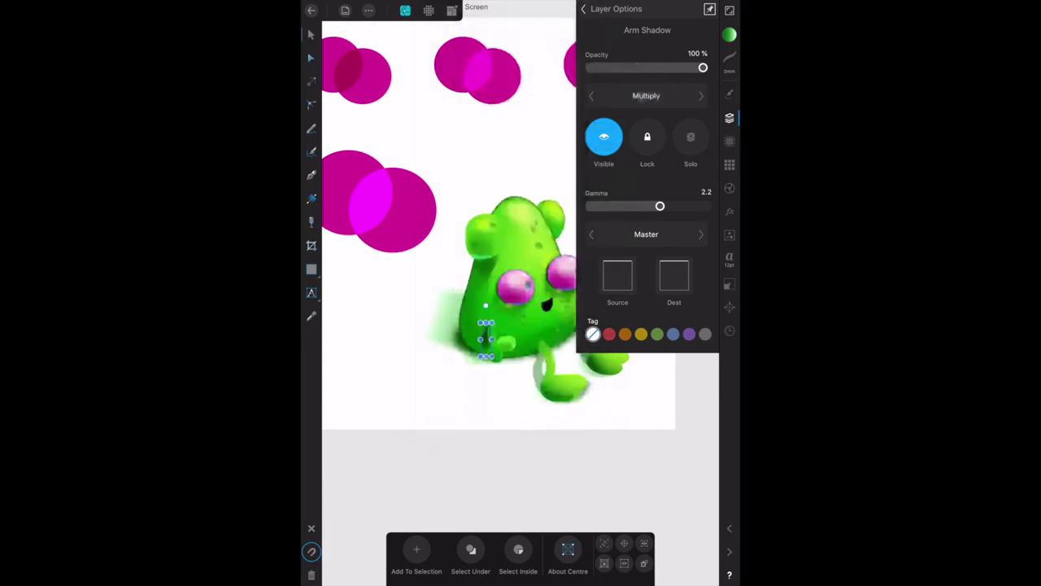
Lower Arm Shadow's opacity to 78% with Multiply blending, then deselect.
left_click_drag(703, 67, 614, 67)
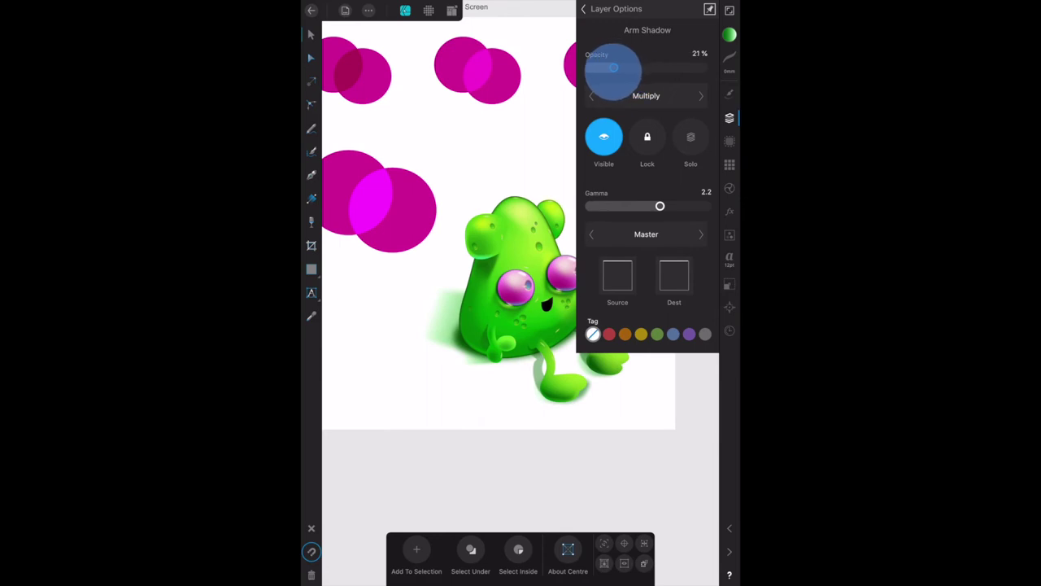
left_click_drag(614, 67, 703, 68)
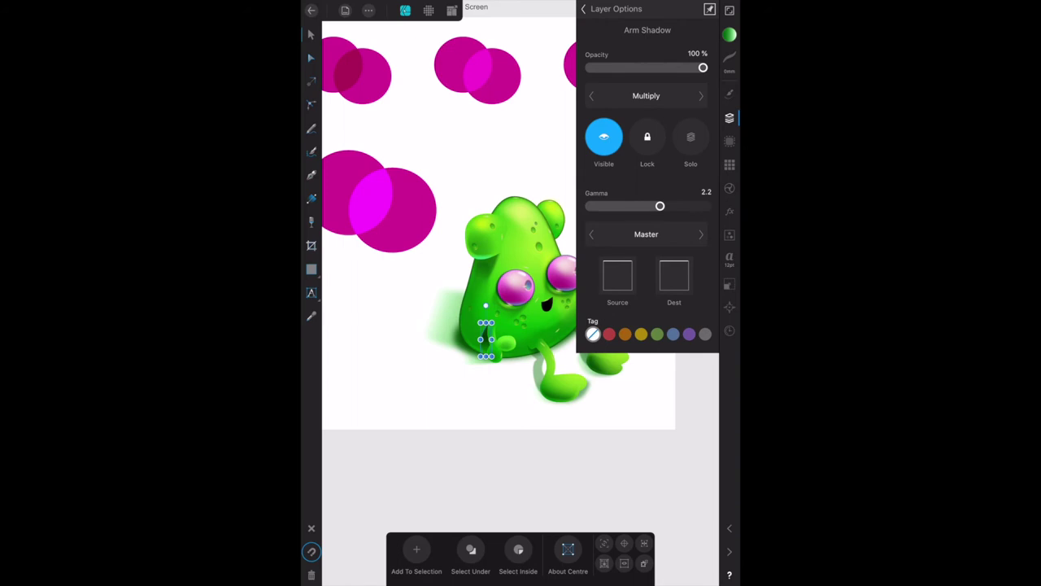
left_click_drag(703, 67, 684, 71)
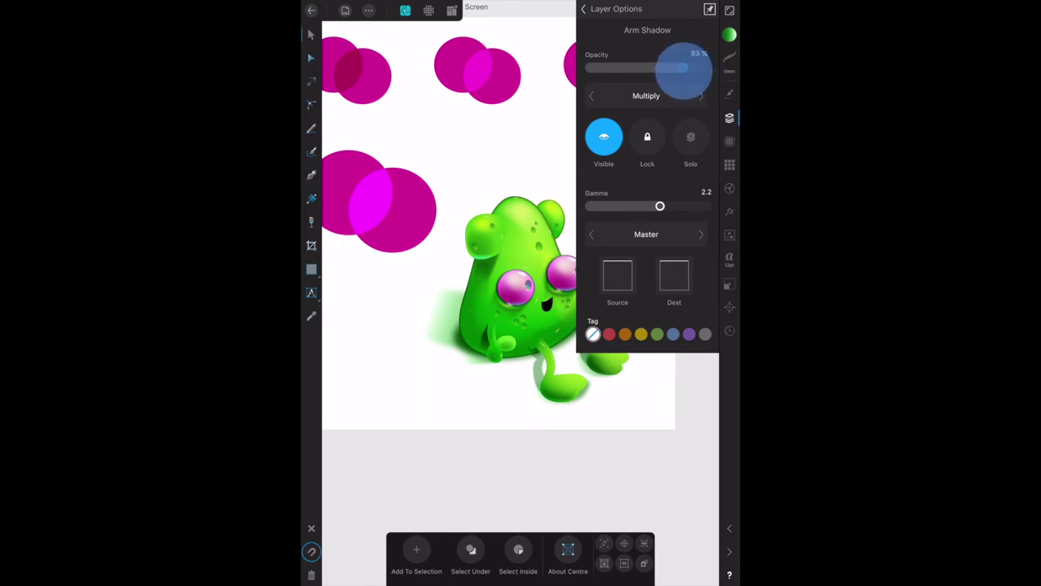
left_click_drag(684, 71, 679, 68)
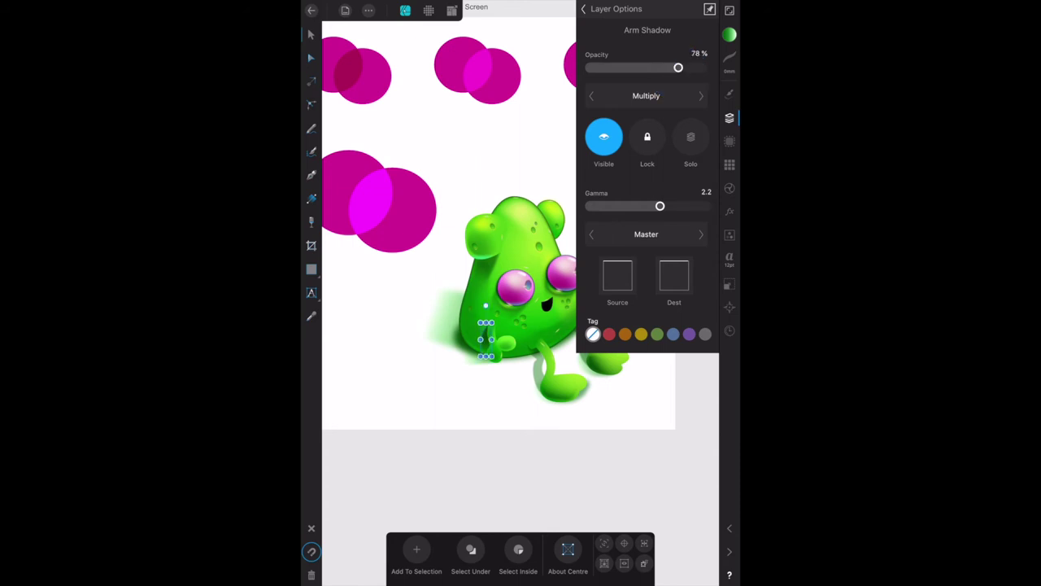
left_click(488, 488)
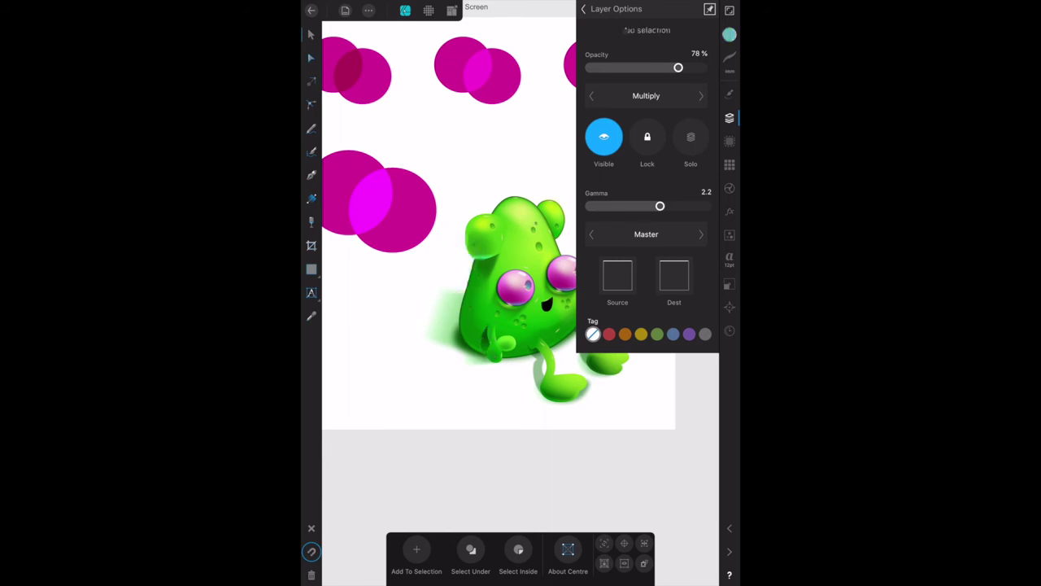
Return to the layers list and select the ear shadow Curve layer below Arm Shadow.
left_click(729, 118)
left_click(730, 118)
left_click(583, 8)
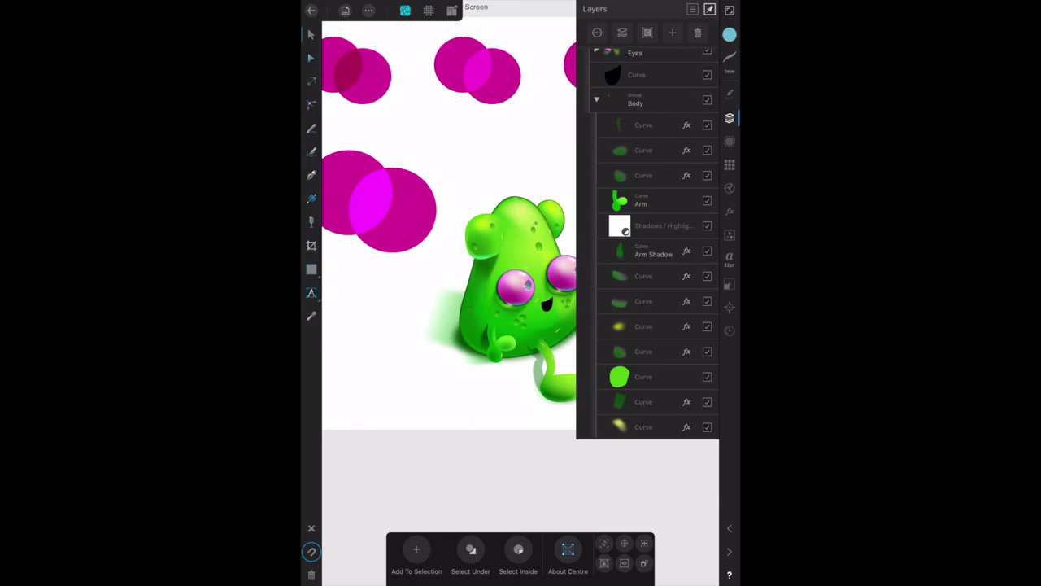
left_click(653, 250)
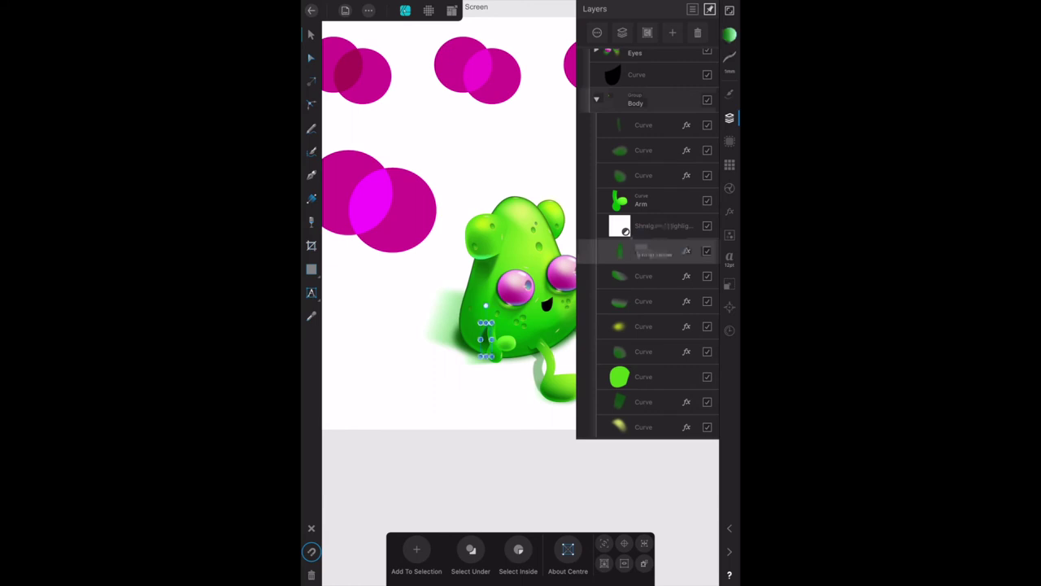
left_click(647, 402)
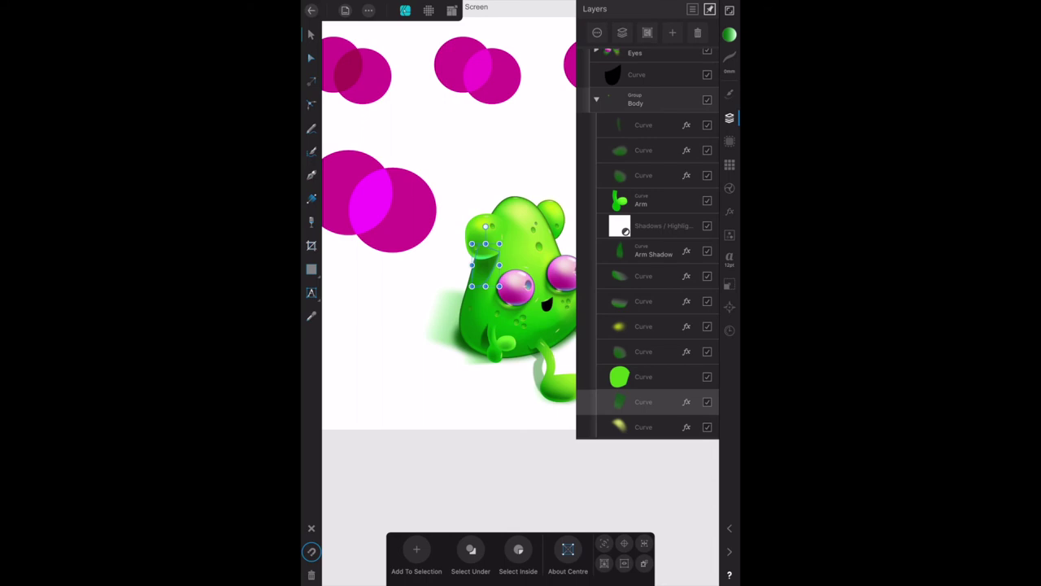
Raise the ear shadow Curve layer's opacity from 60% to 76%, keeping Multiply blending.
left_click(643, 401)
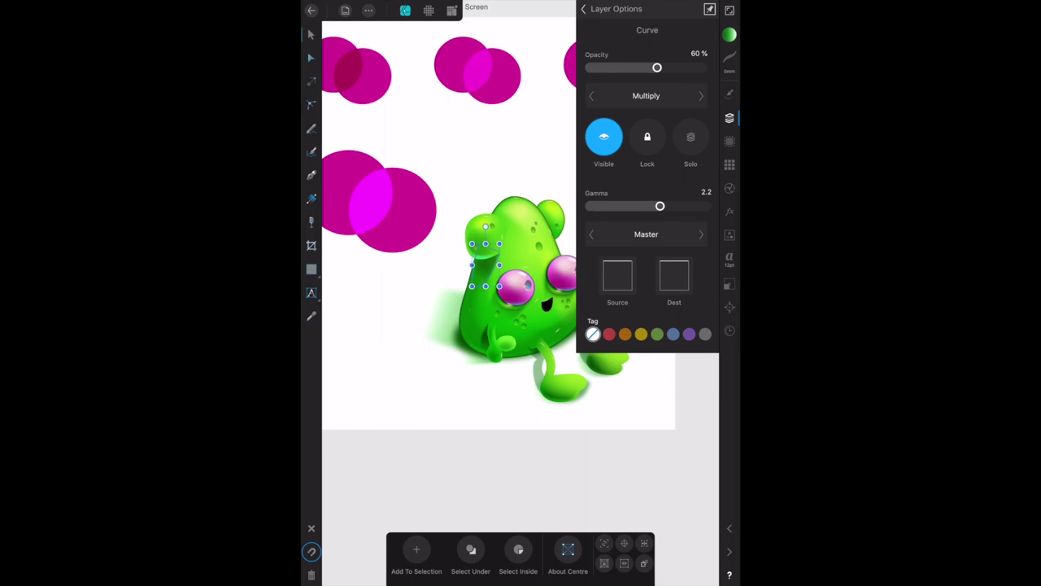
mouse_move(658, 68)
left_mouse_down()
mouse_move(672, 68)
mouse_move(611, 68)
mouse_move(686, 70)
mouse_move(658, 69)
mouse_move(685, 68)
mouse_move(675, 68)
left_mouse_up()
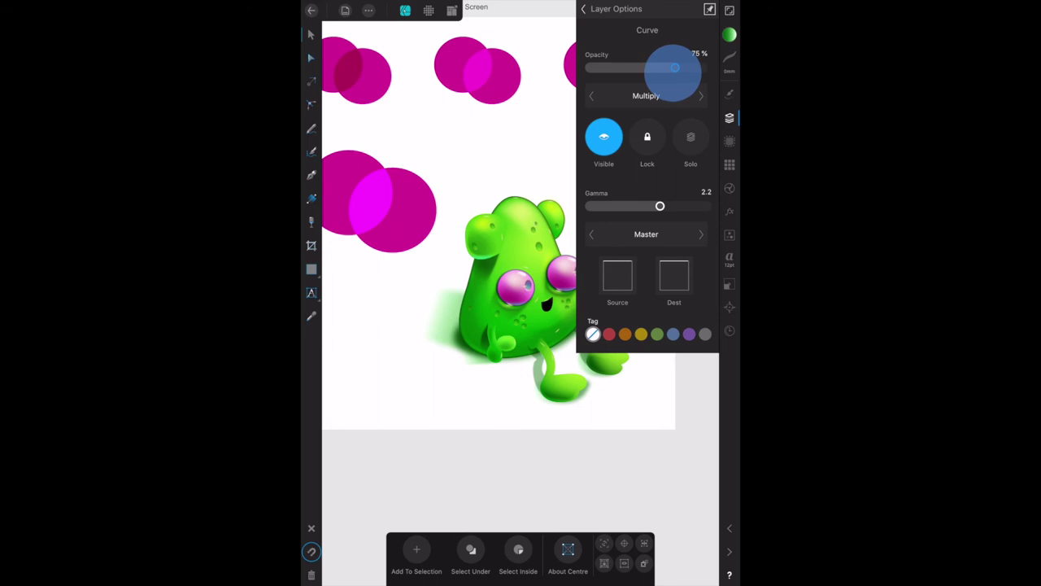
left_click_drag(675, 68, 676, 67)
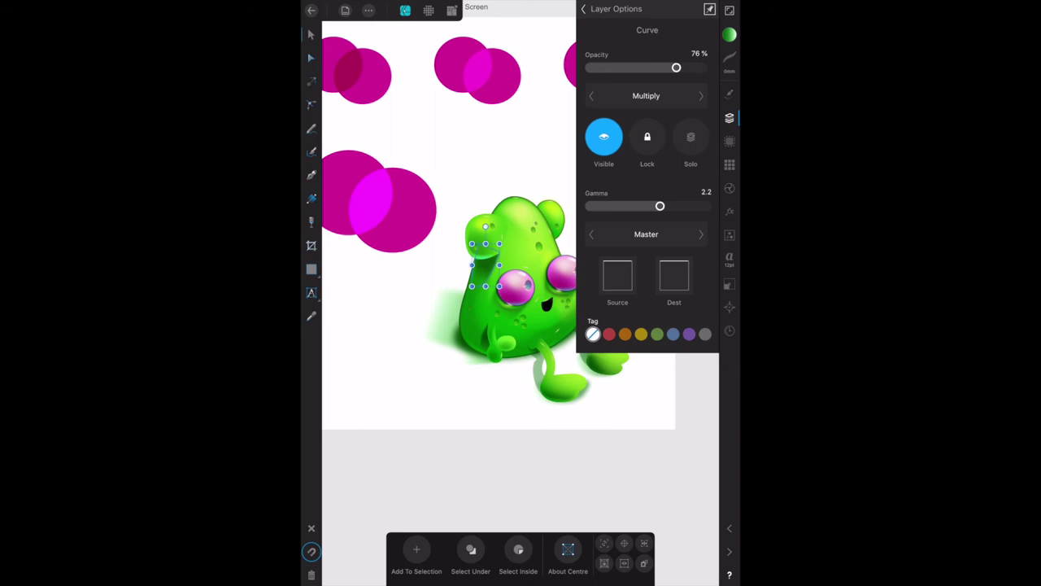
left_click(583, 9)
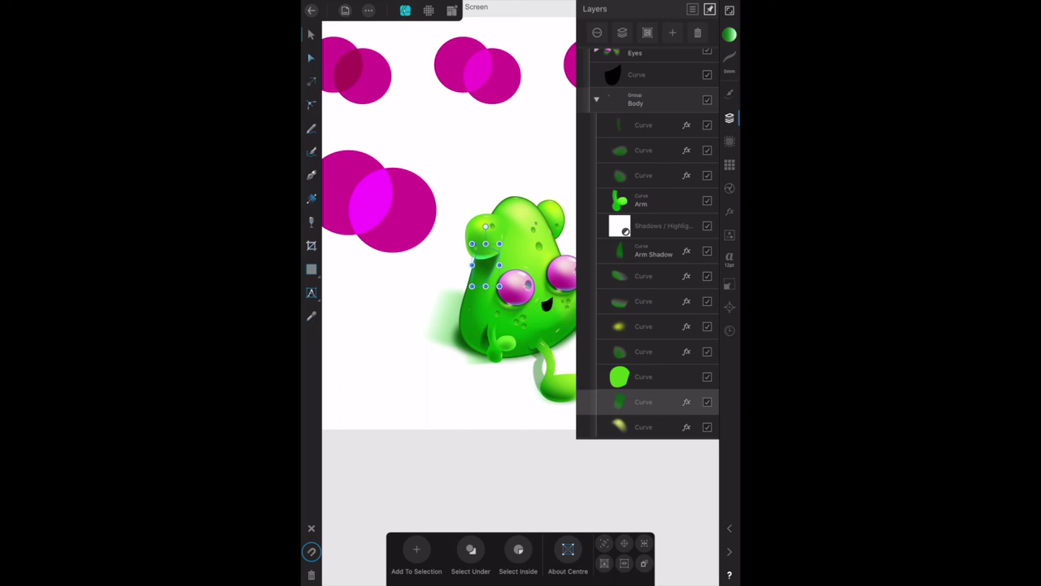
Hide the layers list and deselect the ear shadow to view the whole monster.
left_click(729, 118)
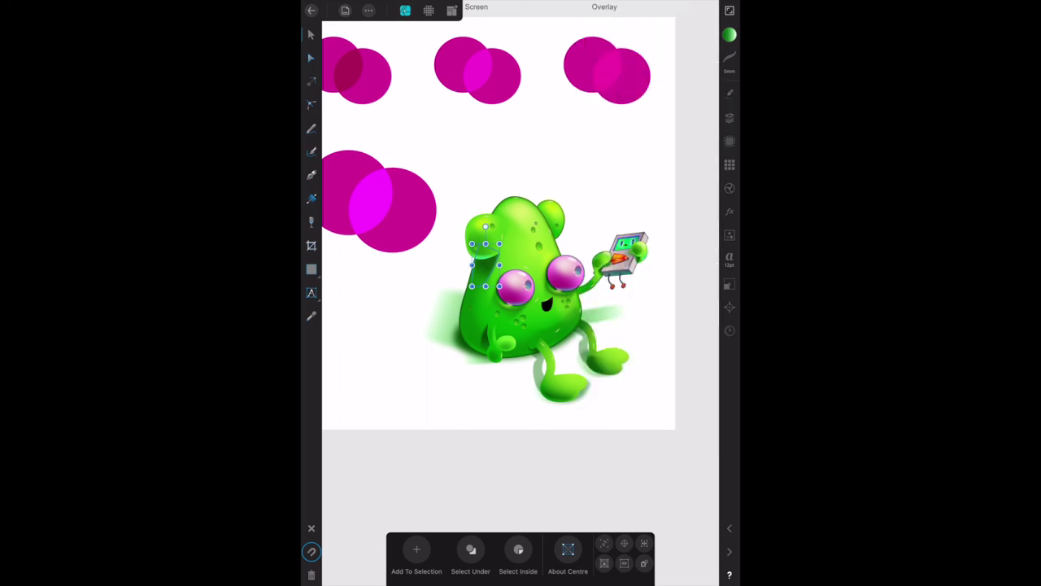
key("Escape")
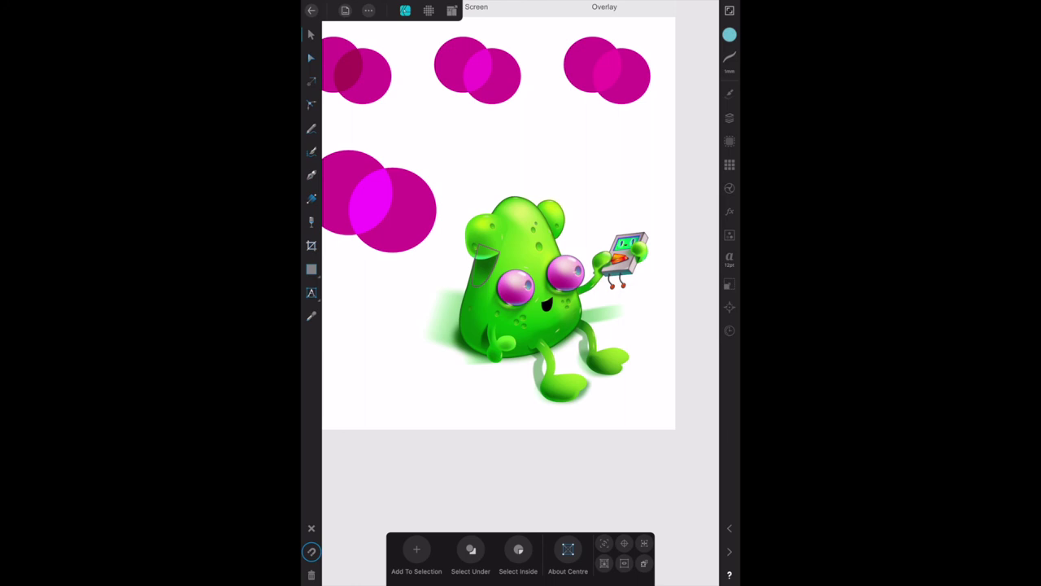